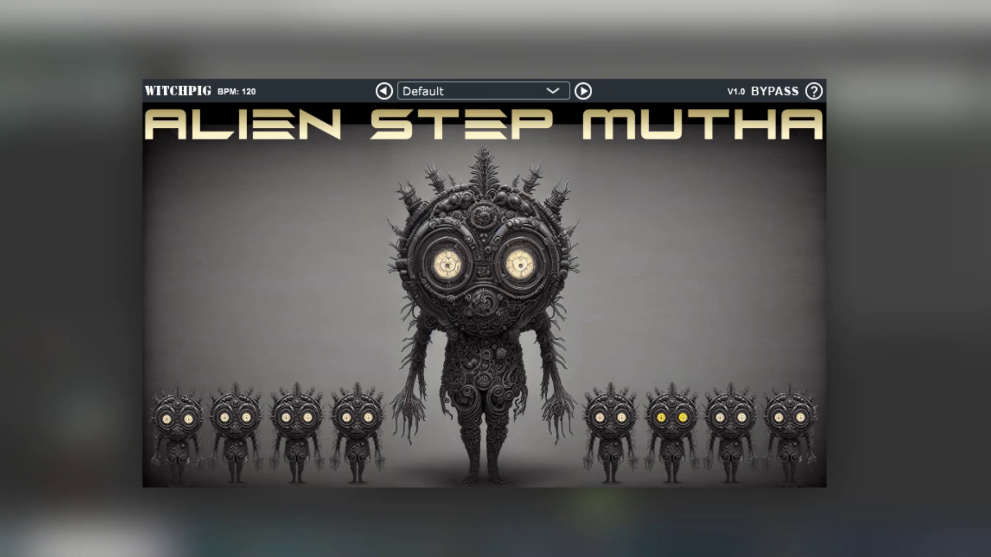
Reveal the FX knobs on the Default preset (Impact 100, Depth 19, Rate 17, Bite 32, Feedback 29)
left_click(485, 234)
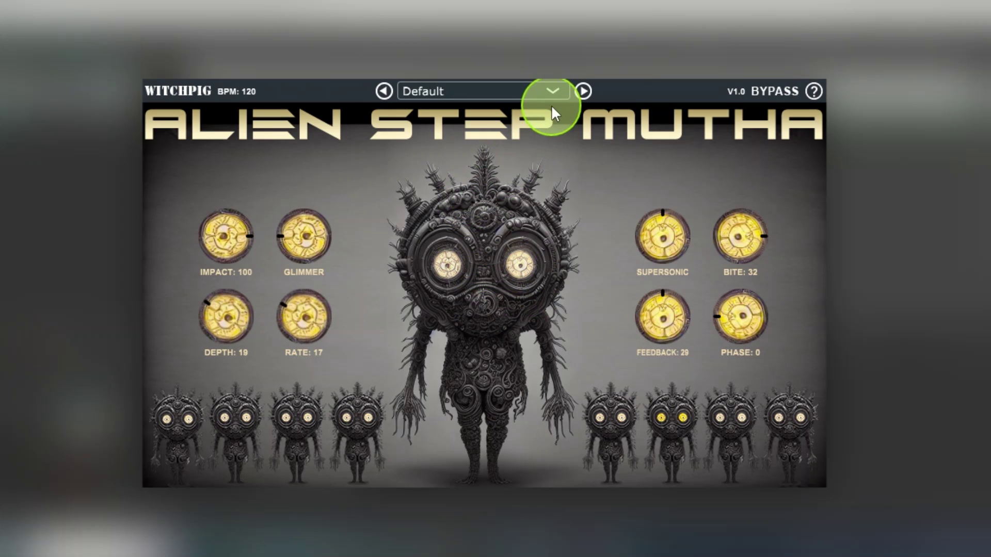
left_click(553, 91)
left_click(553, 91)
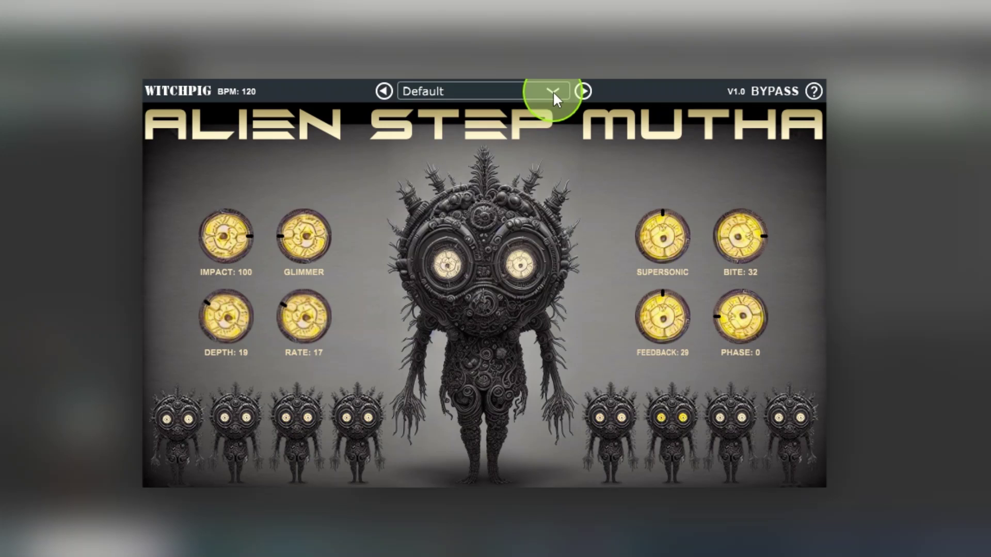
left_click(584, 91)
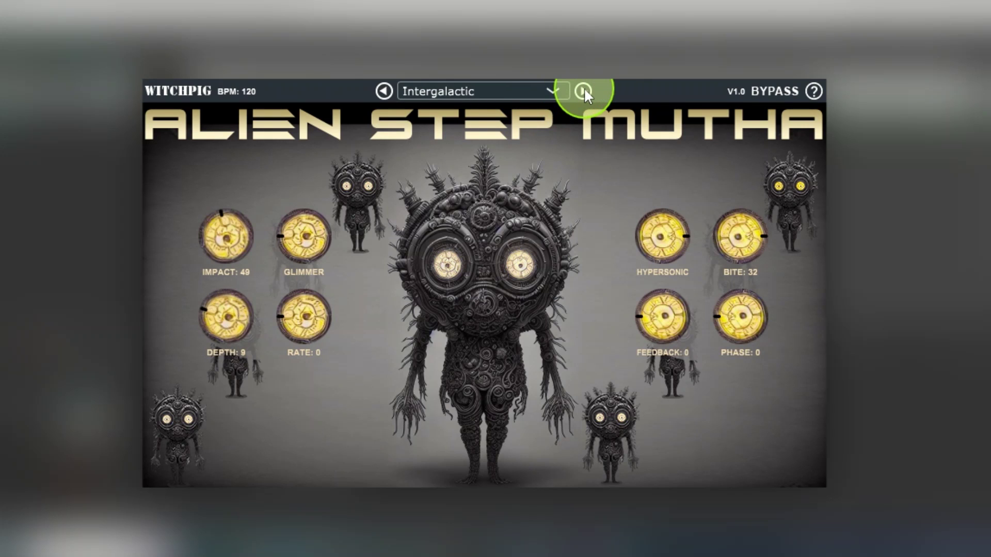
left_click(584, 91)
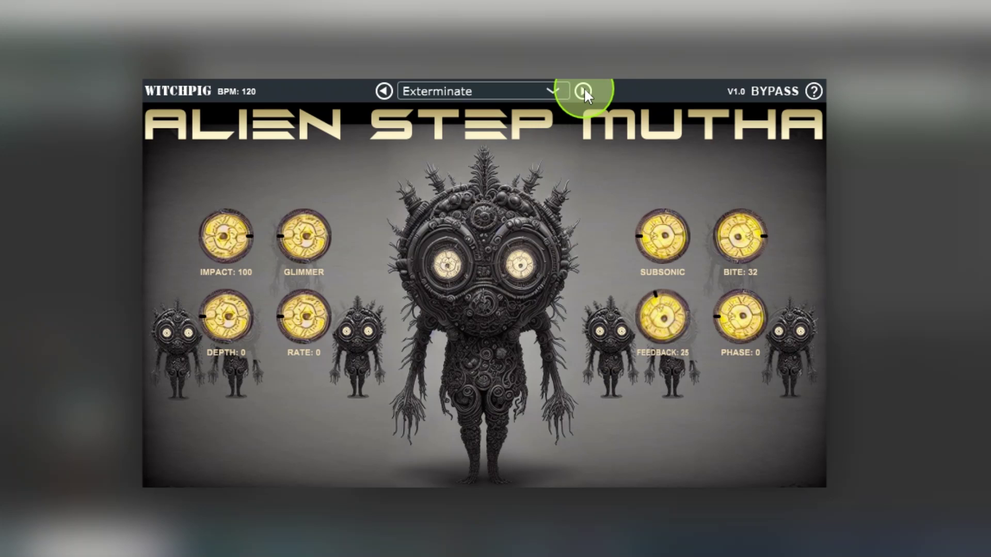
left_click(583, 91)
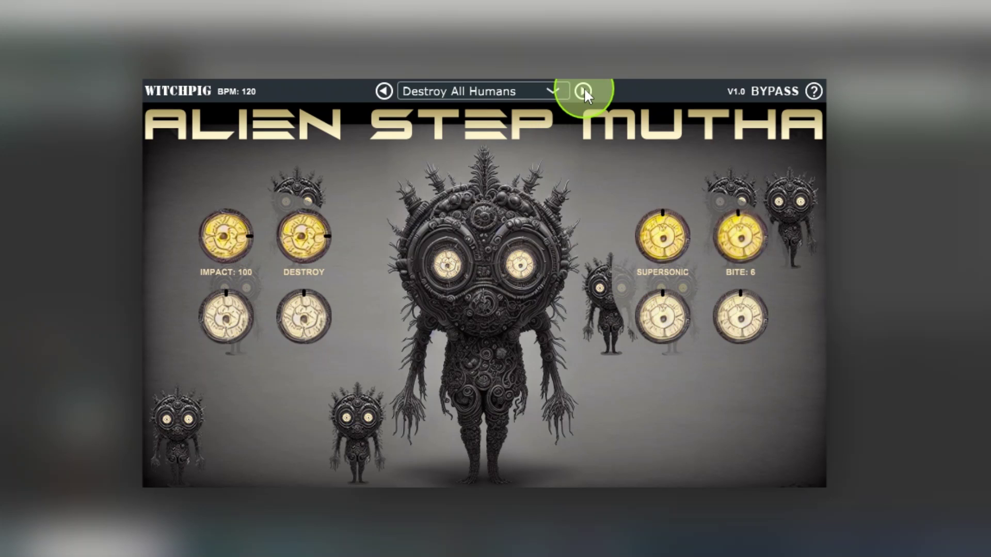
left_click(583, 91)
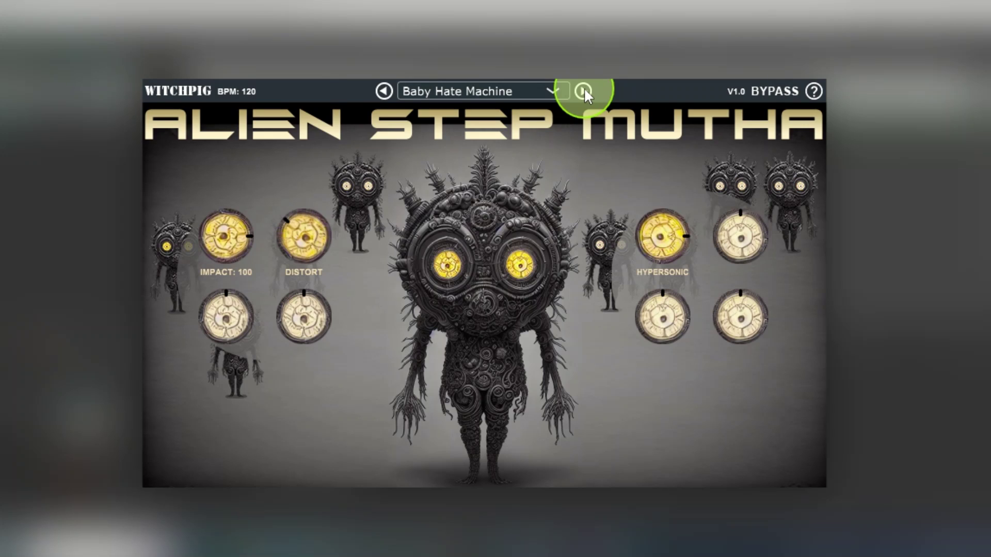
left_click(553, 91)
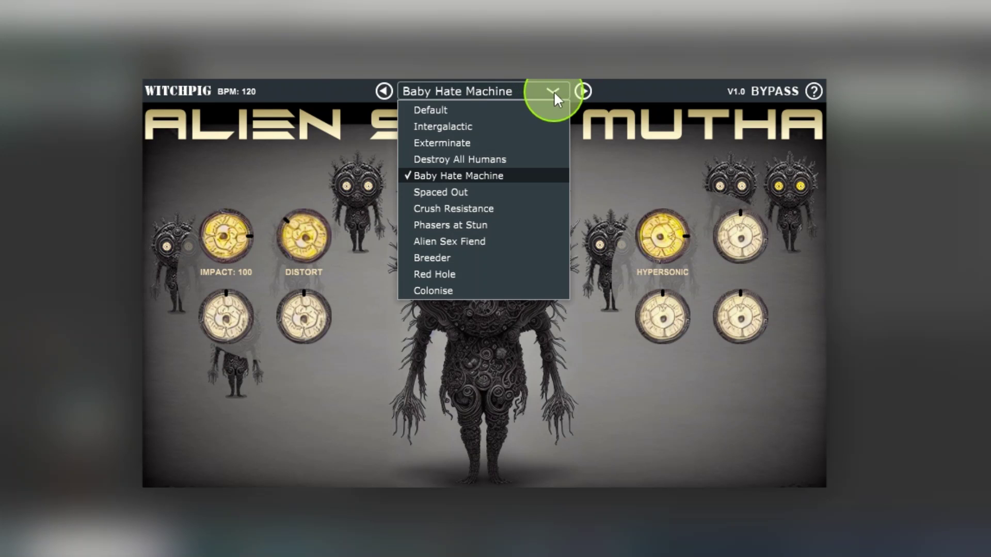
left_click(453, 109)
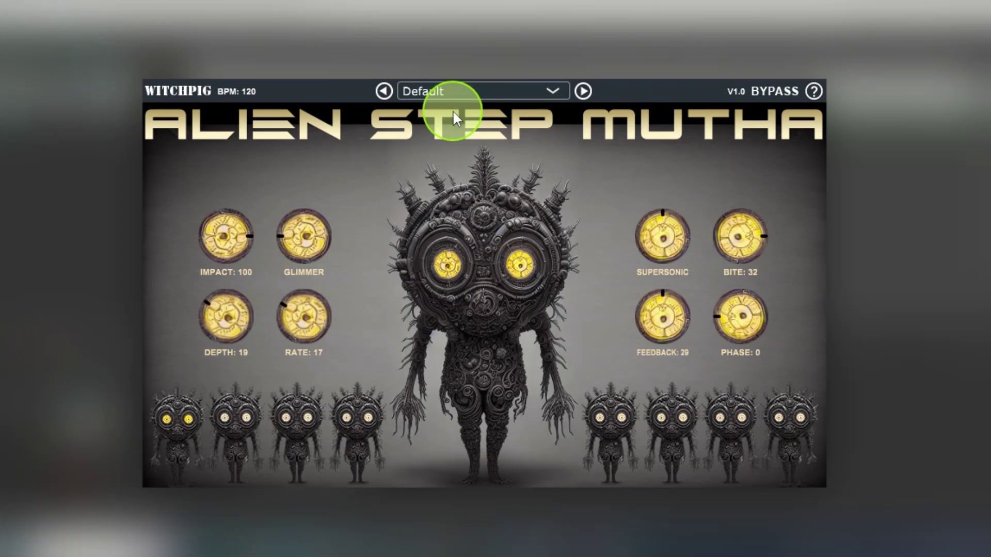
Turn the Glimmer knob to Silence so only Silence and Supersonic stay active
left_click(285, 242)
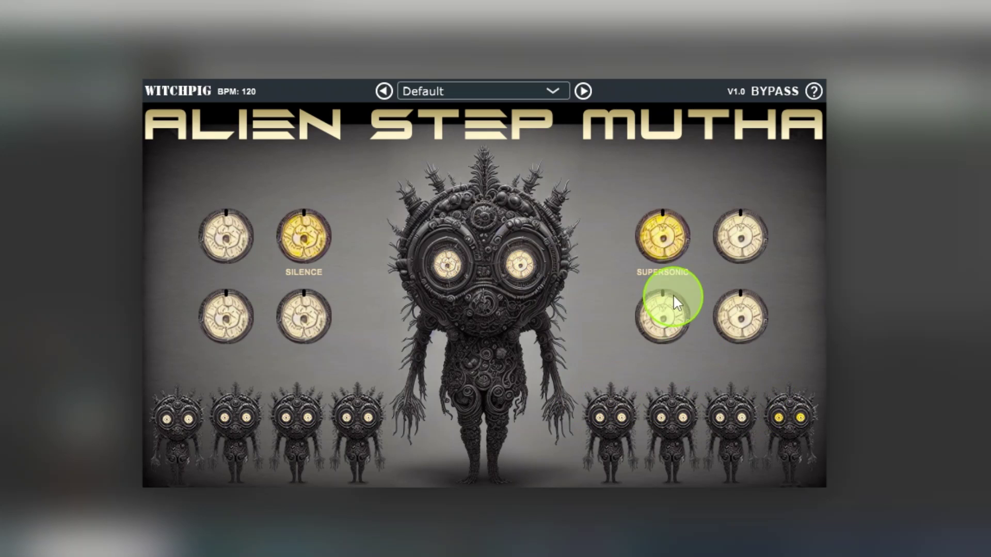
Hide the FX knobs and raise the left and middle baby aliens to varied step heights
left_click(479, 203)
left_click_drag(239, 332, 235, 290)
left_click_drag(299, 309, 312, 170)
left_click_drag(374, 299, 360, 266)
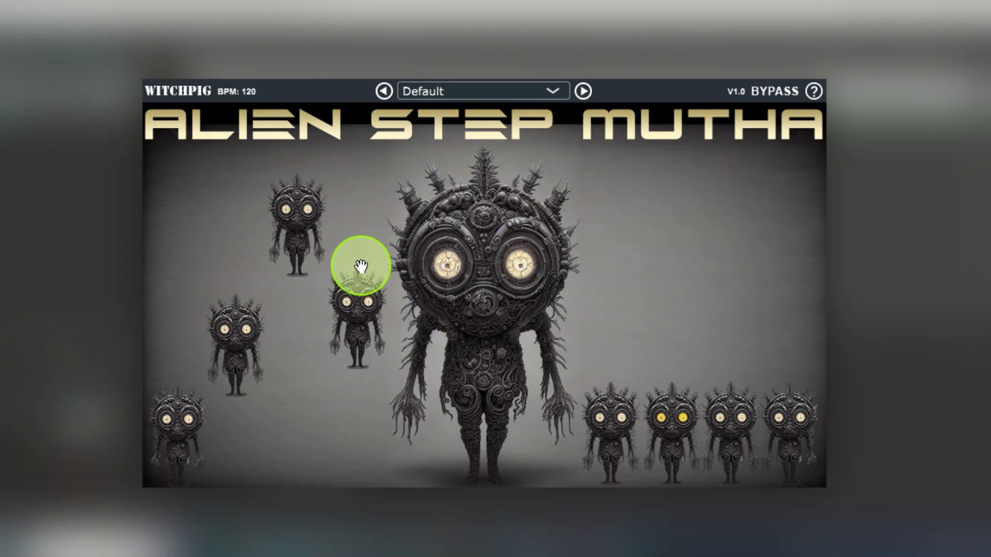
left_click(608, 319)
left_click_drag(672, 305, 686, 158)
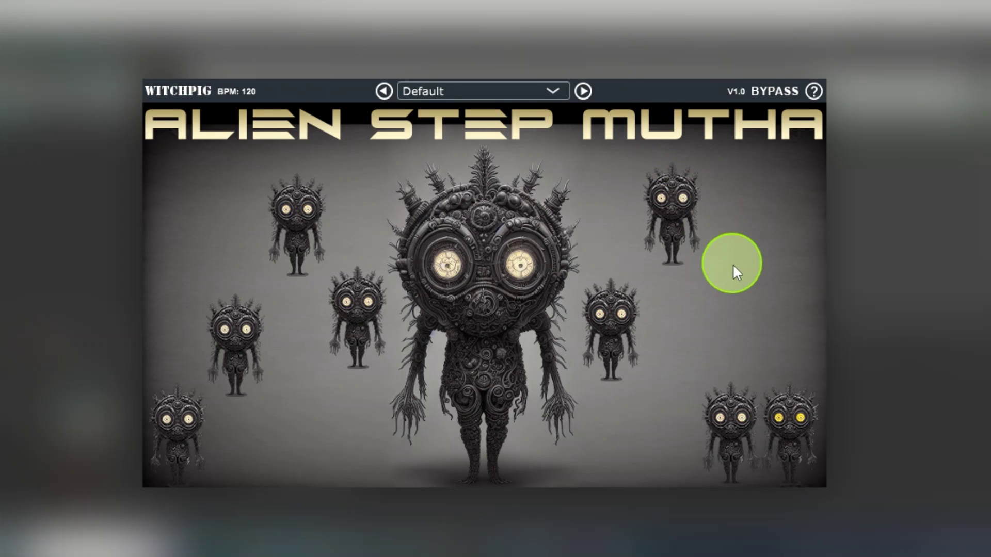
Set the right-side baby aliens' step heights, then bring the FX knobs back
left_click_drag(731, 413, 733, 294)
left_click_drag(789, 413, 792, 204)
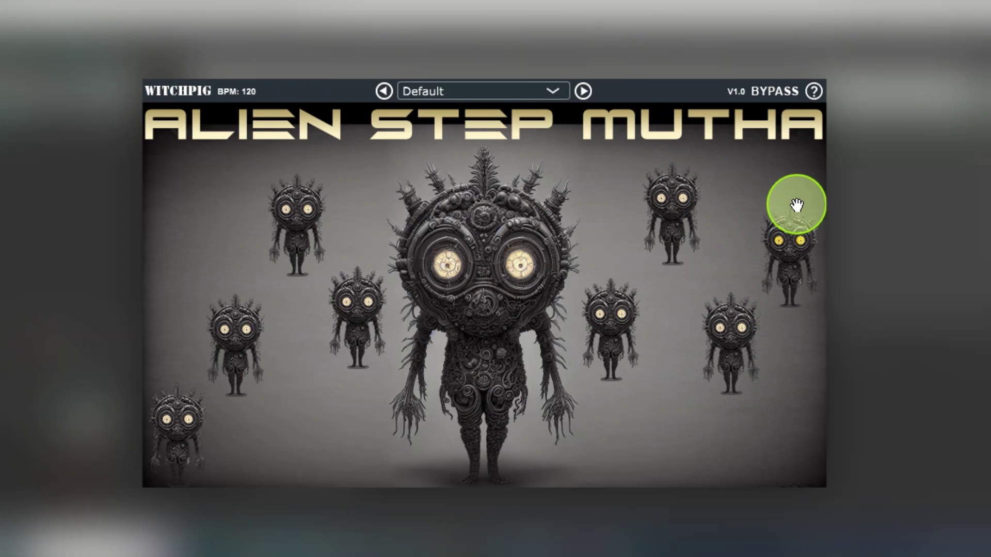
left_click_drag(794, 358, 797, 337)
left_click_drag(744, 412, 746, 416)
left_click_drag(767, 347, 769, 305)
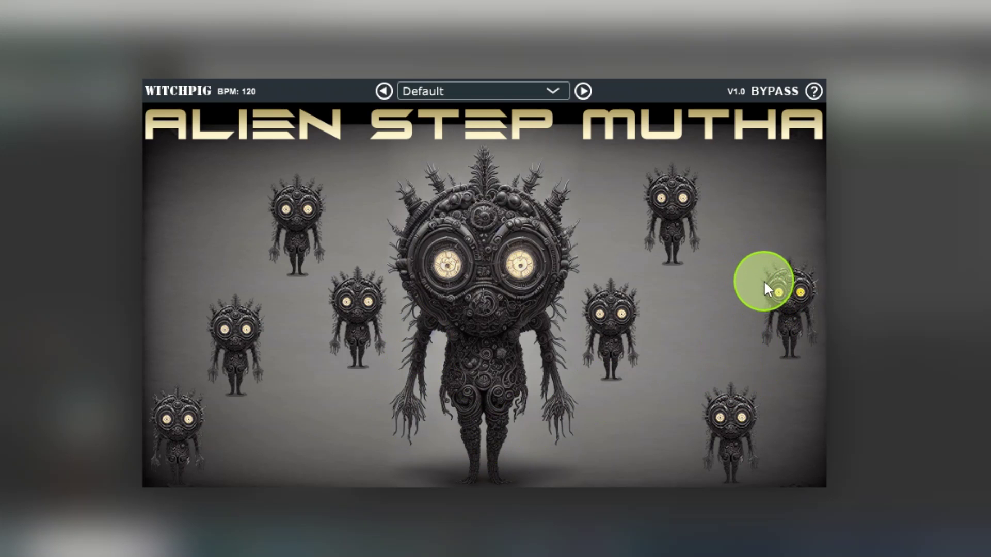
left_click(490, 194)
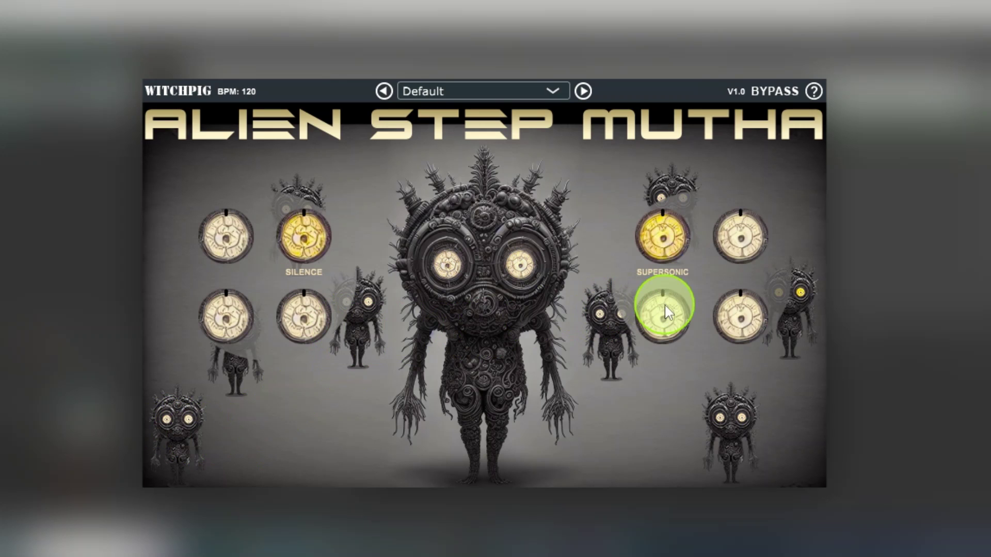
Turn the Supersonic knob down to Subsonic, then up to Hypersonic
left_click_drag(666, 230, 615, 463)
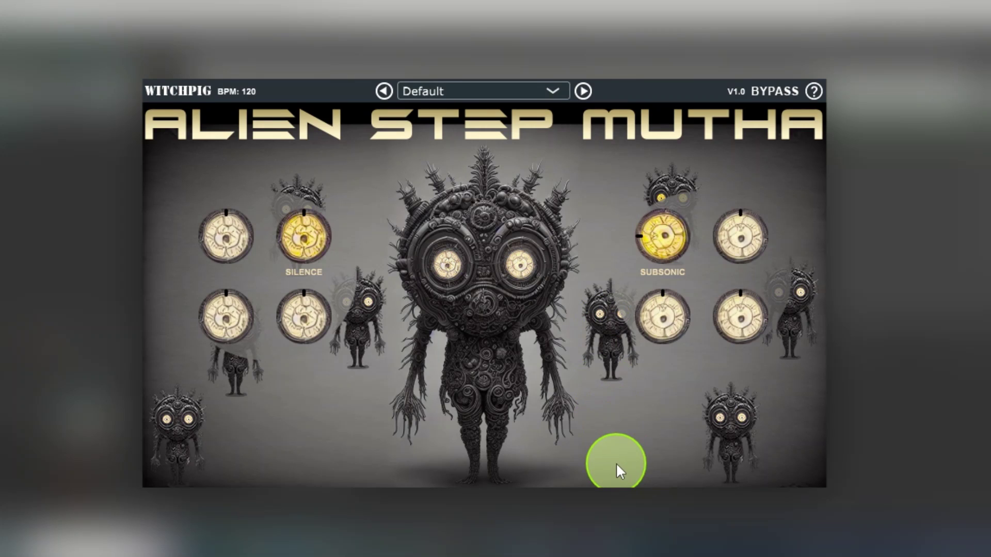
left_click_drag(669, 252, 764, 88)
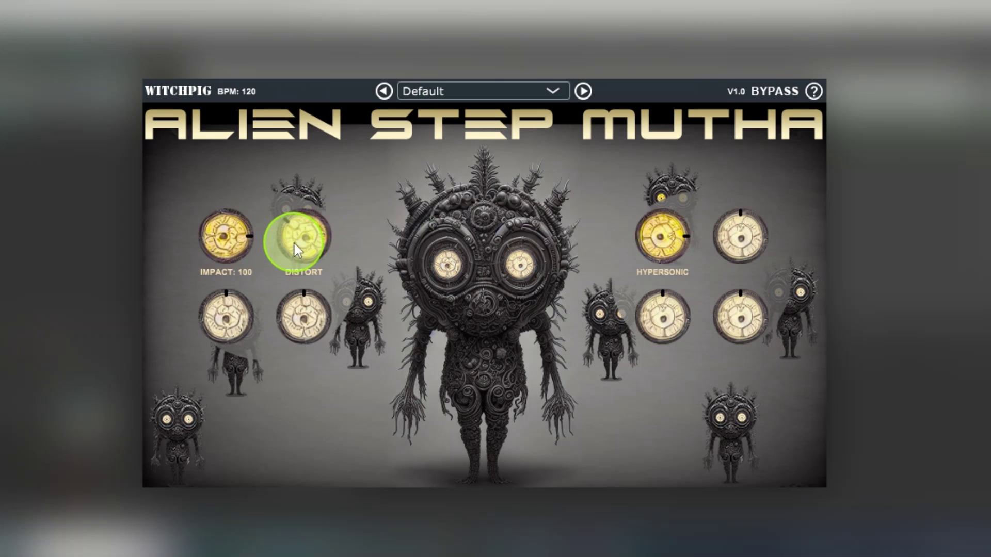
Move the FX mode eyeball from QUAKE through DESTROY to DISTORT
left_click_drag(293, 241, 314, 200)
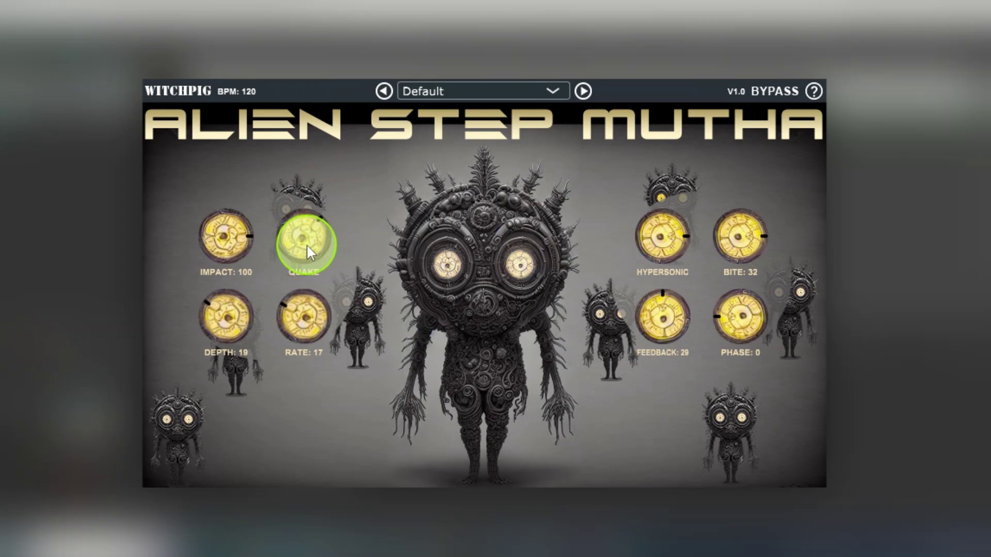
left_click_drag(303, 239, 349, 199)
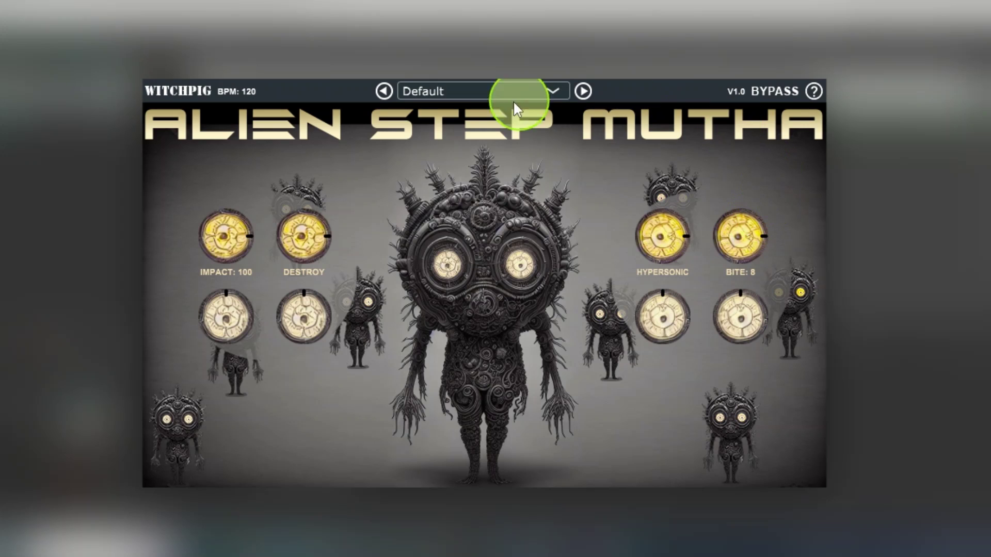
left_click_drag(318, 223, 347, 420)
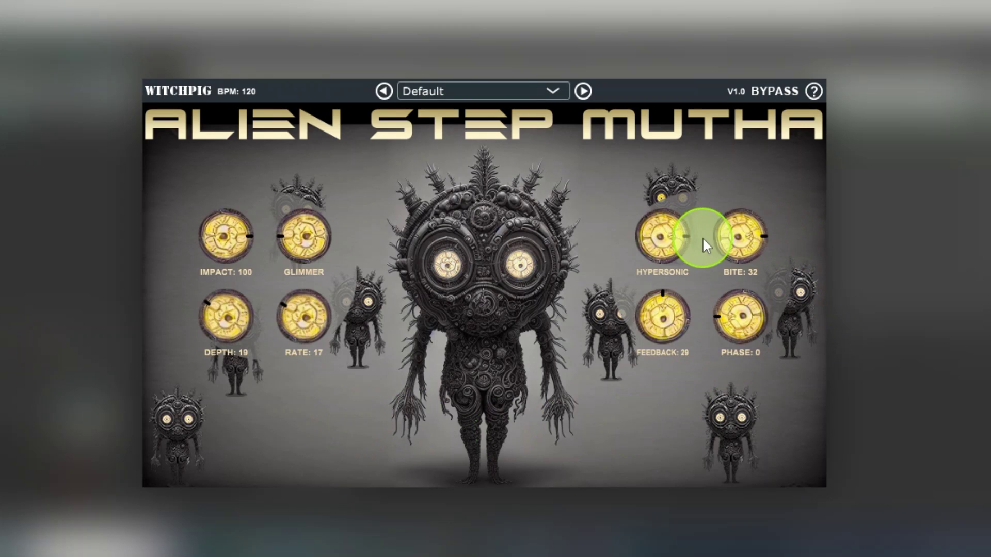
Switch the FX mode eyeball from GLIMMER to QUAKE, reactivating Depth, Rate, Bite, Feedback and Phase
left_click_drag(784, 198, 788, 199)
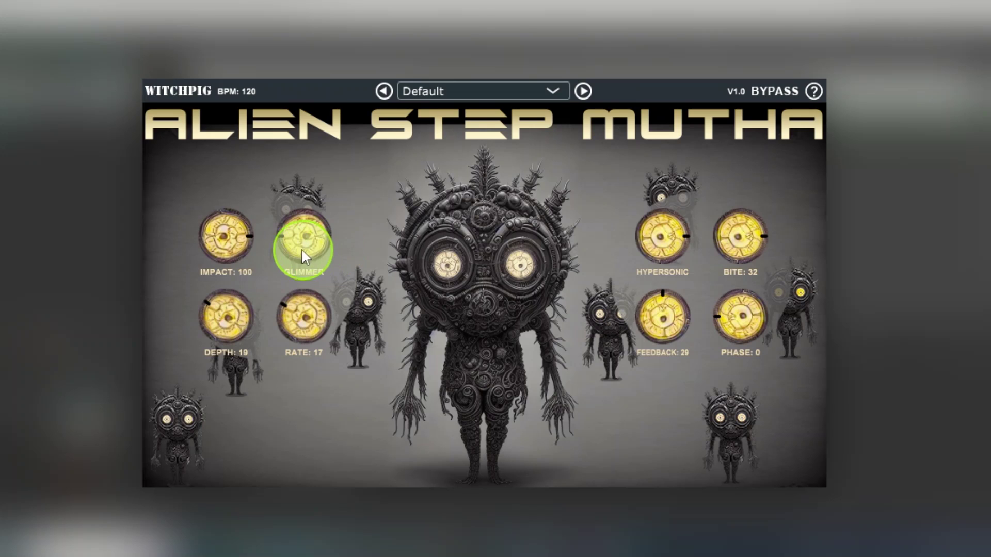
left_click_drag(290, 245, 361, 148)
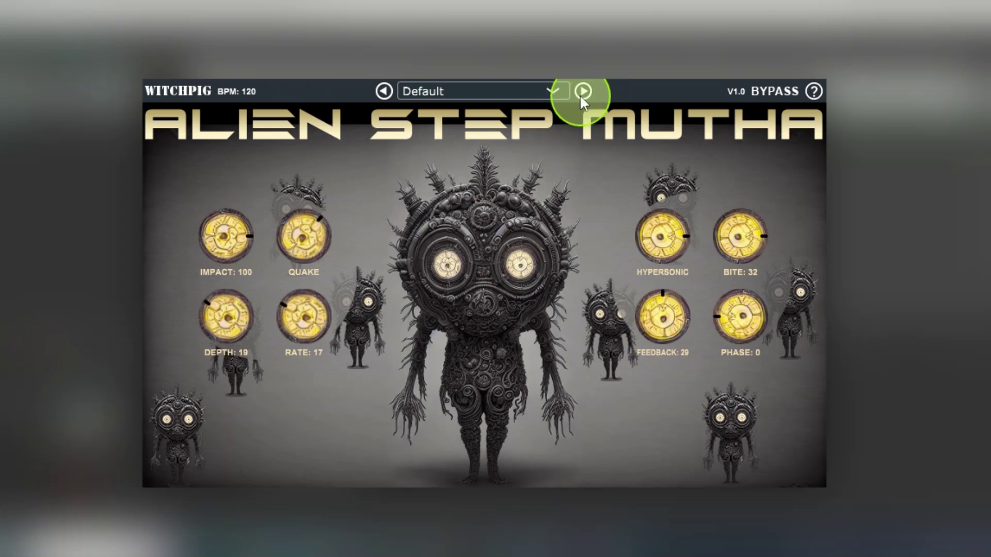
Load the Intergalactic preset and show the Help – Version 1.0.0 screen
left_click(553, 94)
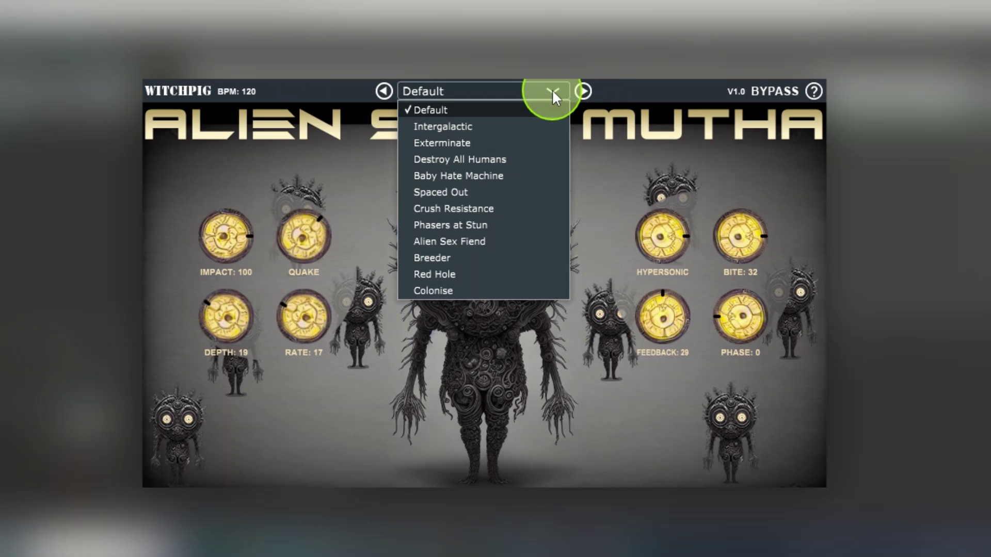
left_click(476, 127)
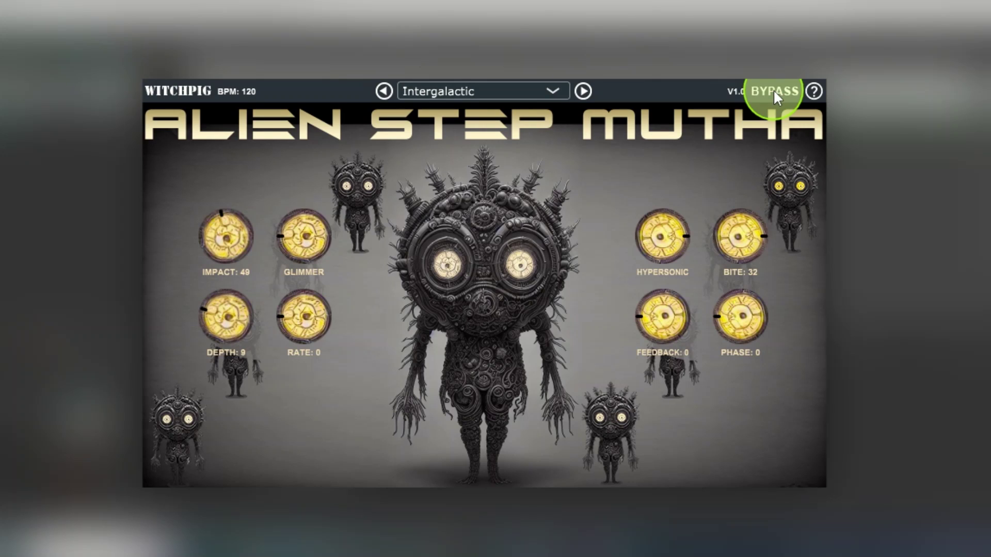
left_click(813, 92)
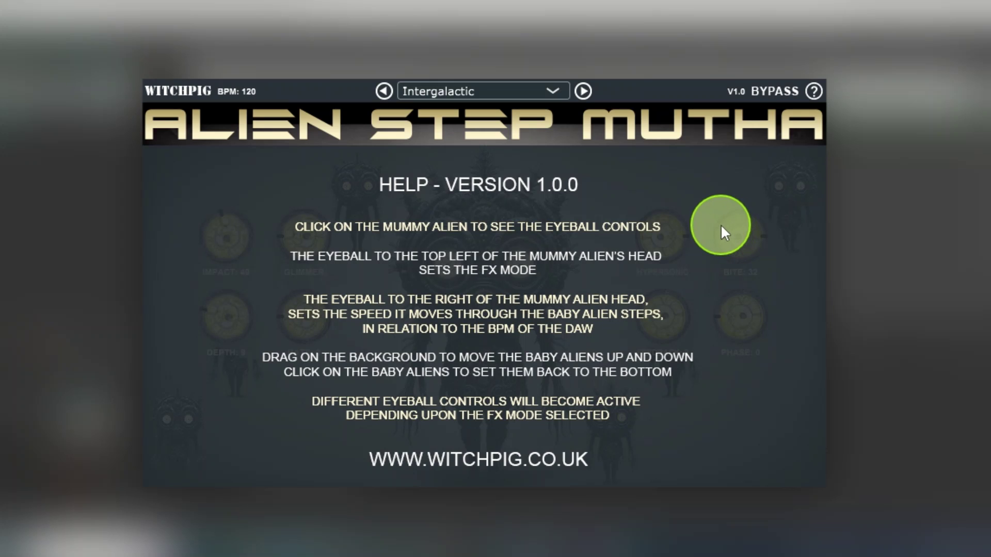
Dismiss the help overlay to return to the alien graphic
left_click(726, 186)
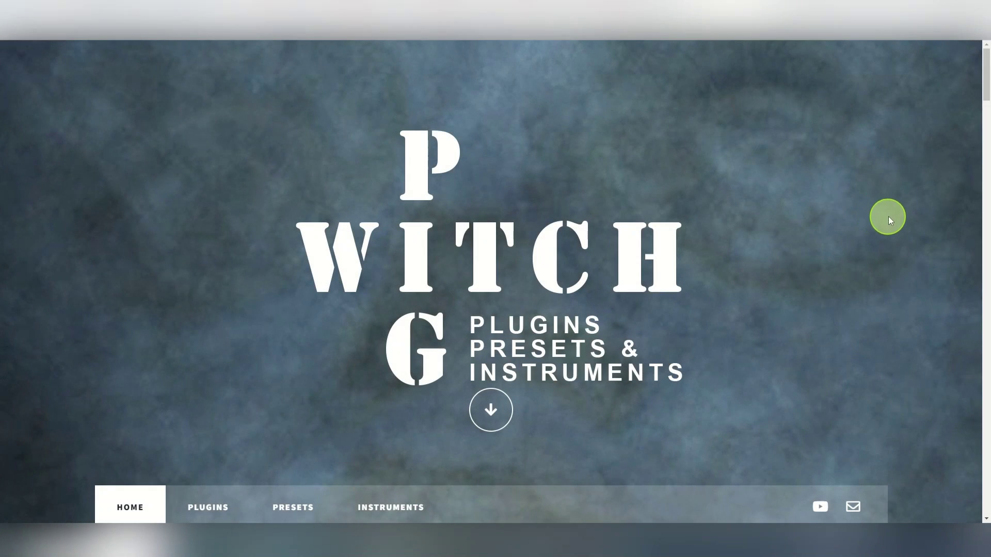
Browse the Witchpig home page down to the Soundtoys Rack and Fractal Axe FX Presets
scroll(914, 199, "down", 8)
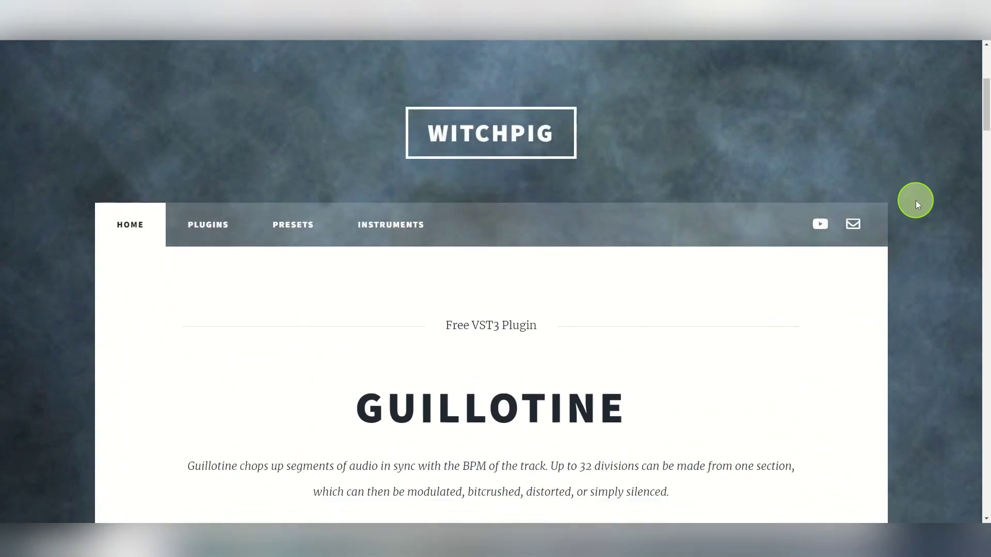
scroll(915, 200, "down", 9)
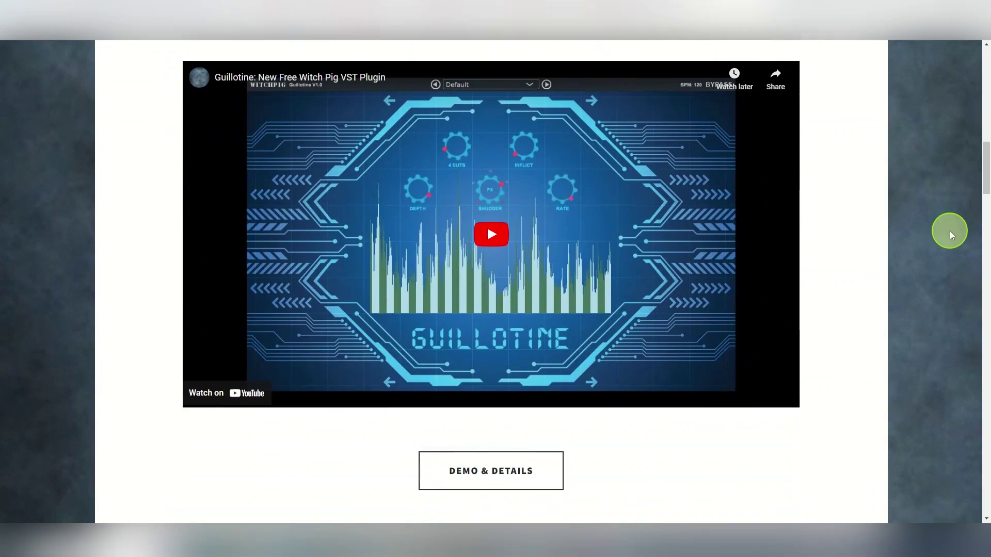
scroll(951, 229, "down", 10)
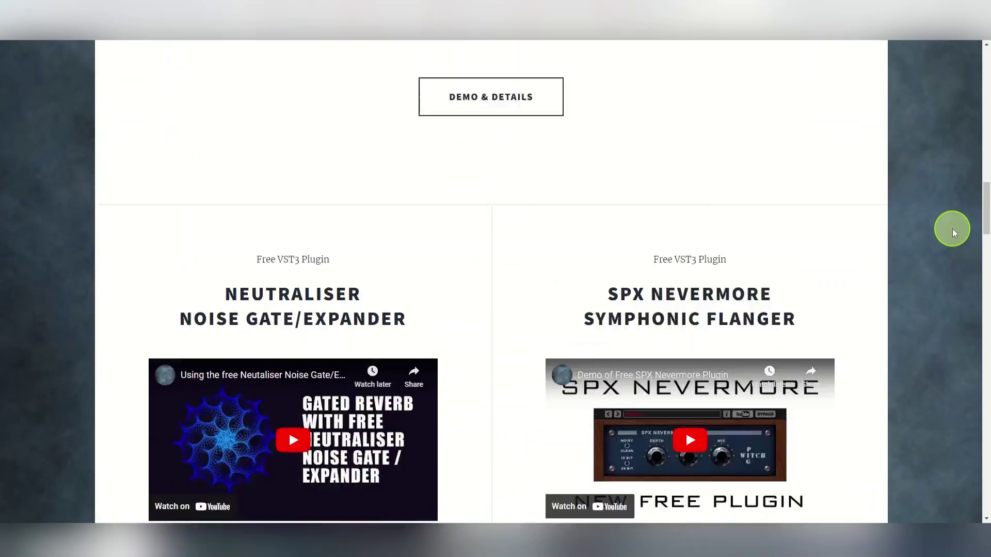
scroll(952, 227, "down", 11)
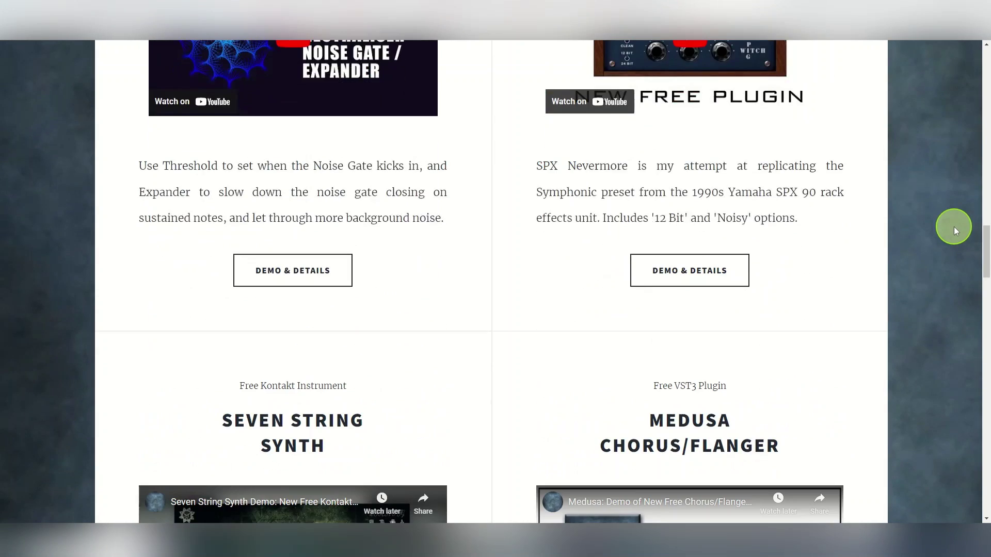
scroll(954, 227, "down", 7)
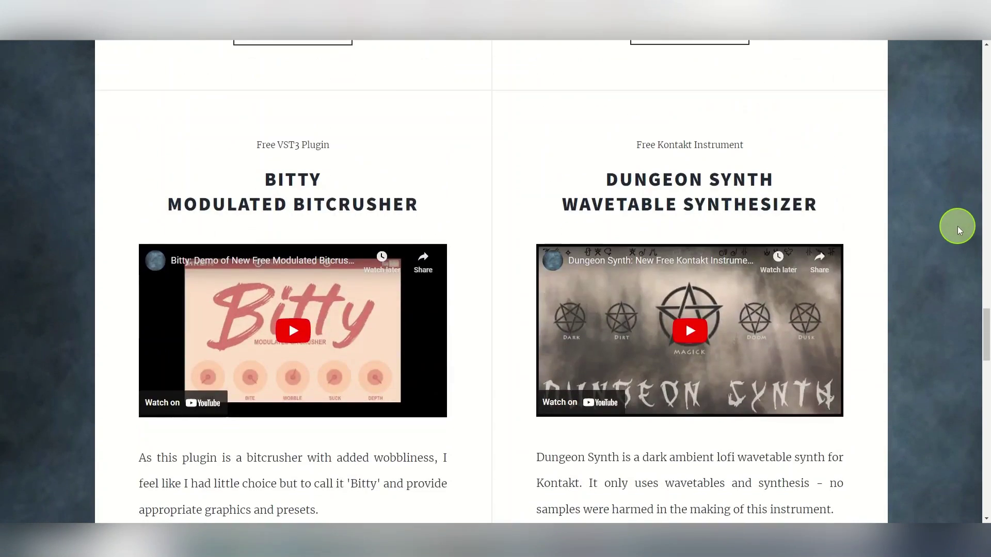
scroll(958, 225, "down", 8)
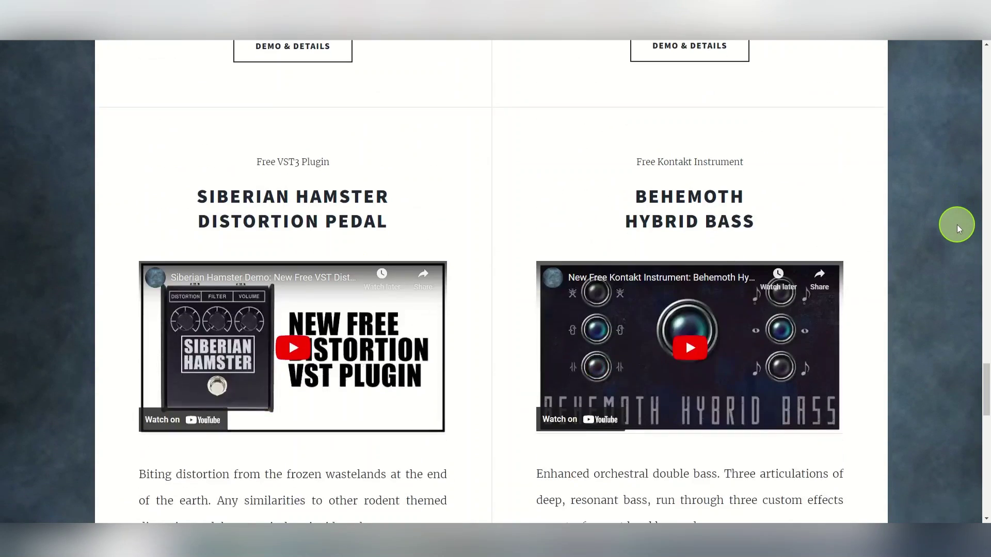
scroll(955, 224, "down", 5)
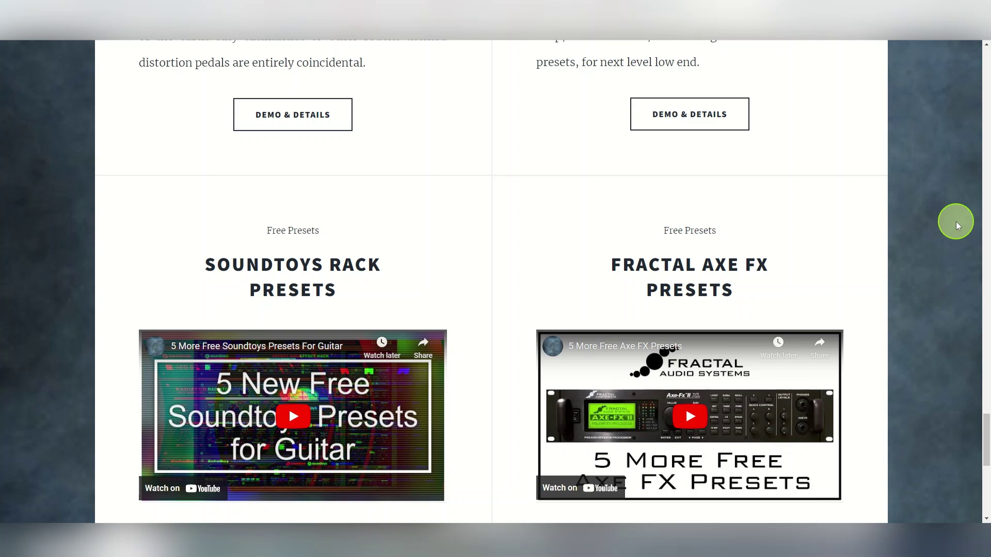
mouse_move(464, 521)
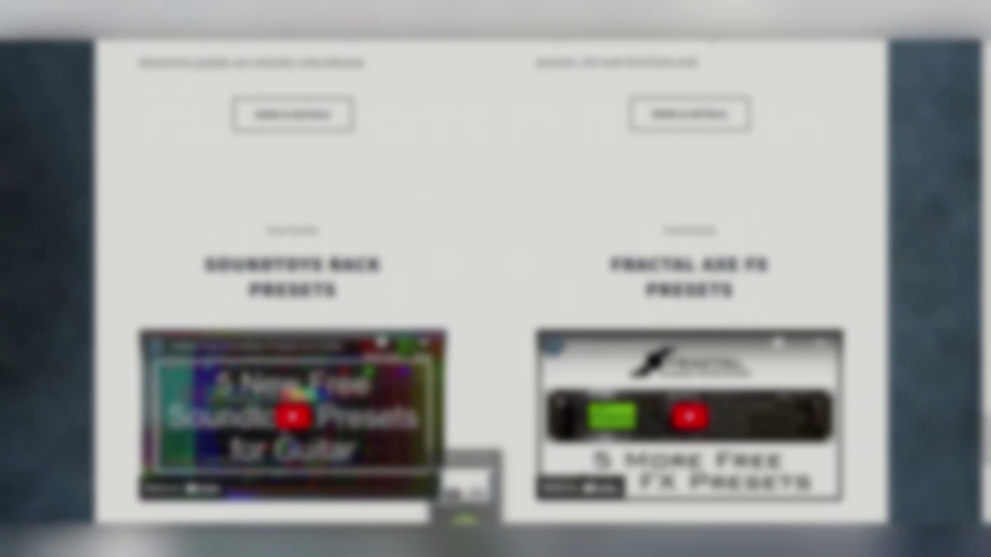